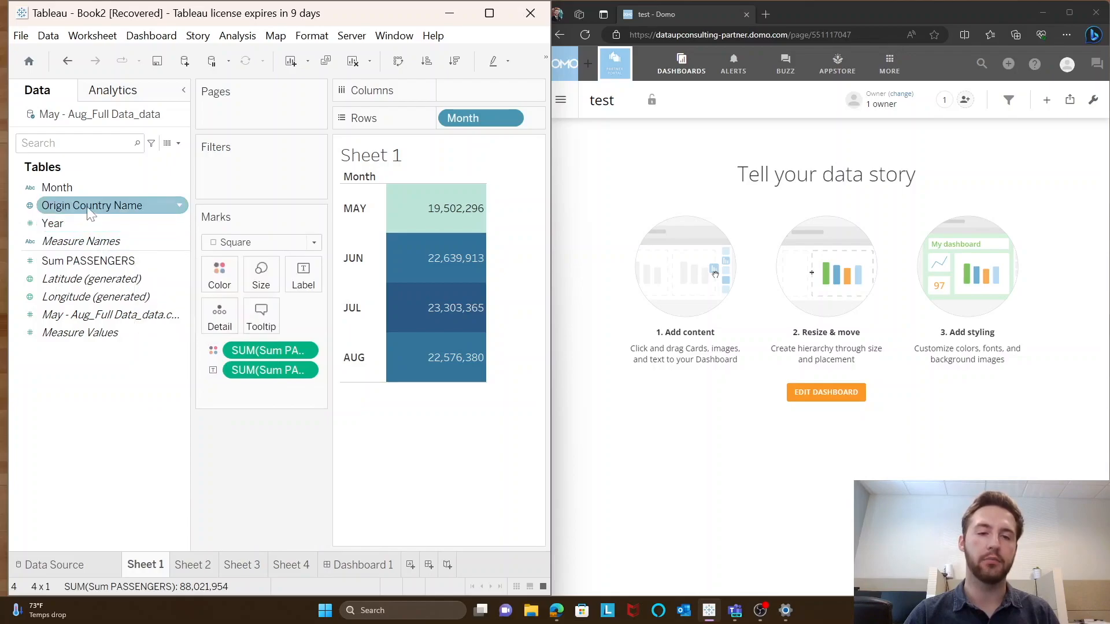
Look through the passenger worksheets, including Sheet 1 and Sheet 4, and view the empty Dashboard 1.
left_click_drag(139, 190, 401, 408)
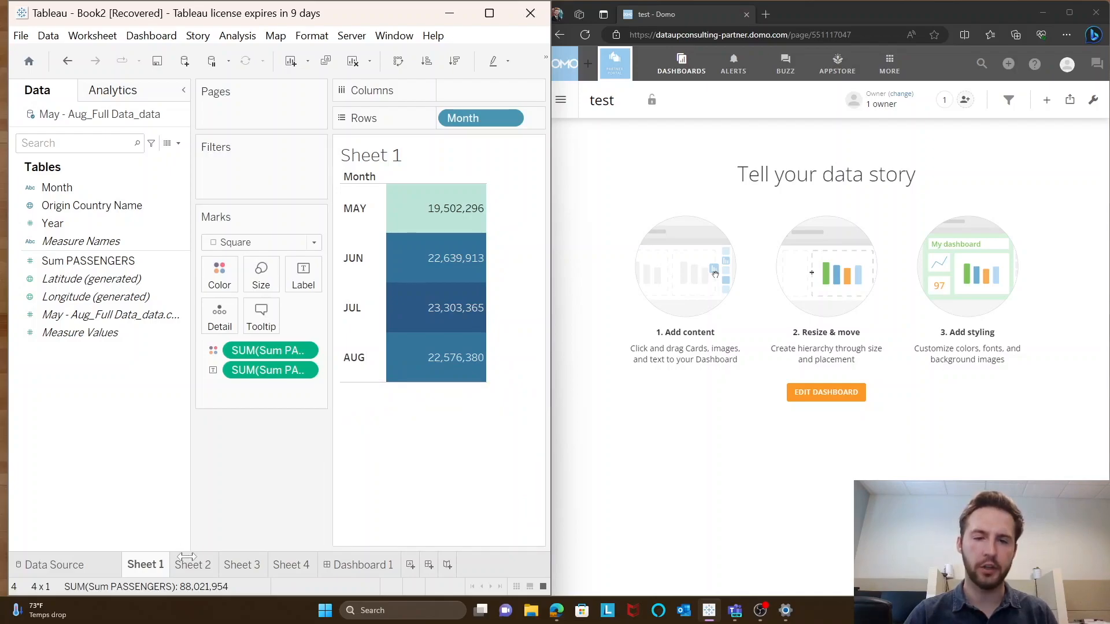
left_click(207, 566)
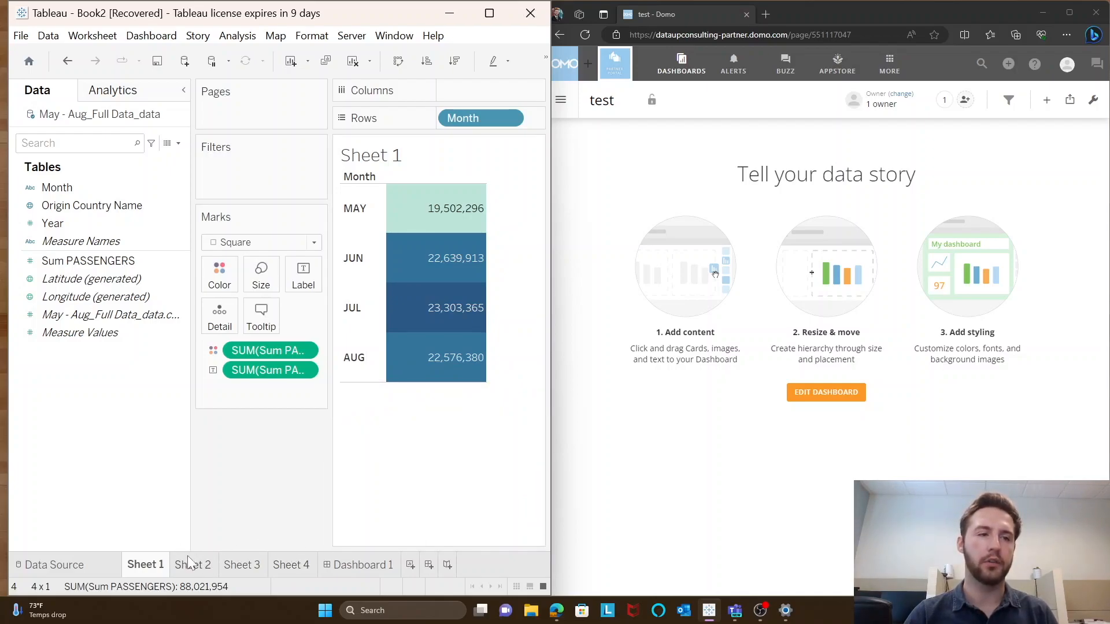
left_click(286, 567)
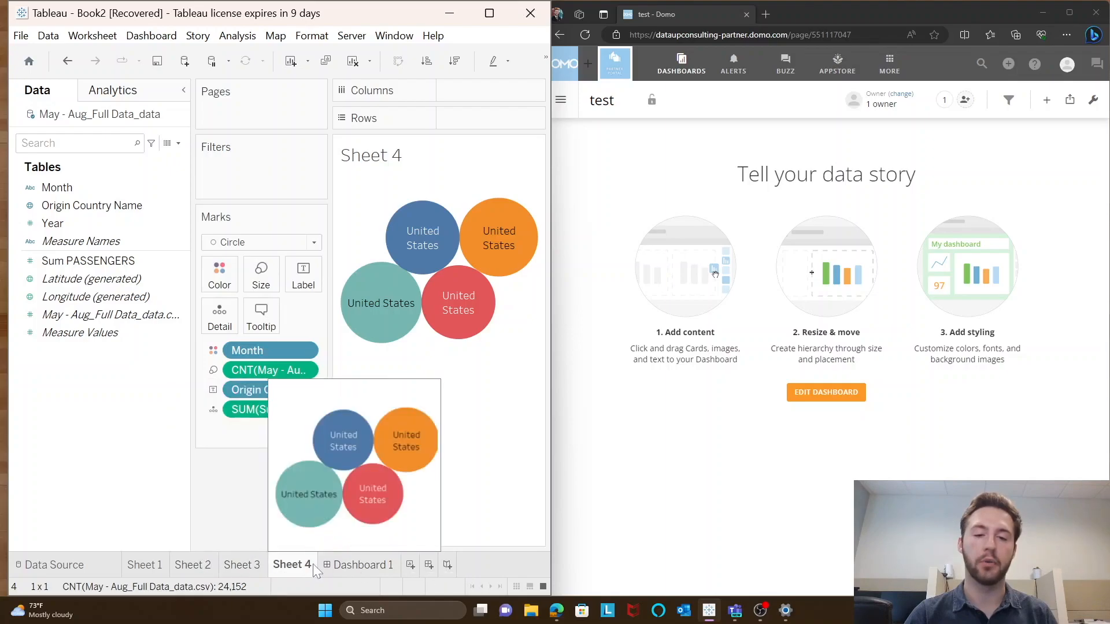
left_click(343, 565)
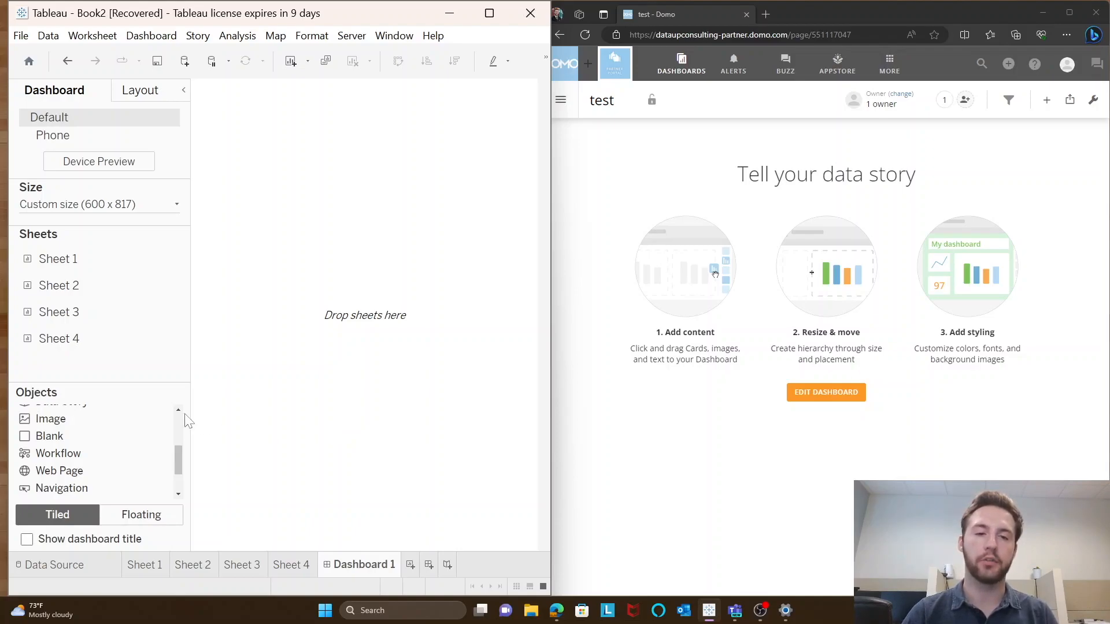
mouse_move(76, 265)
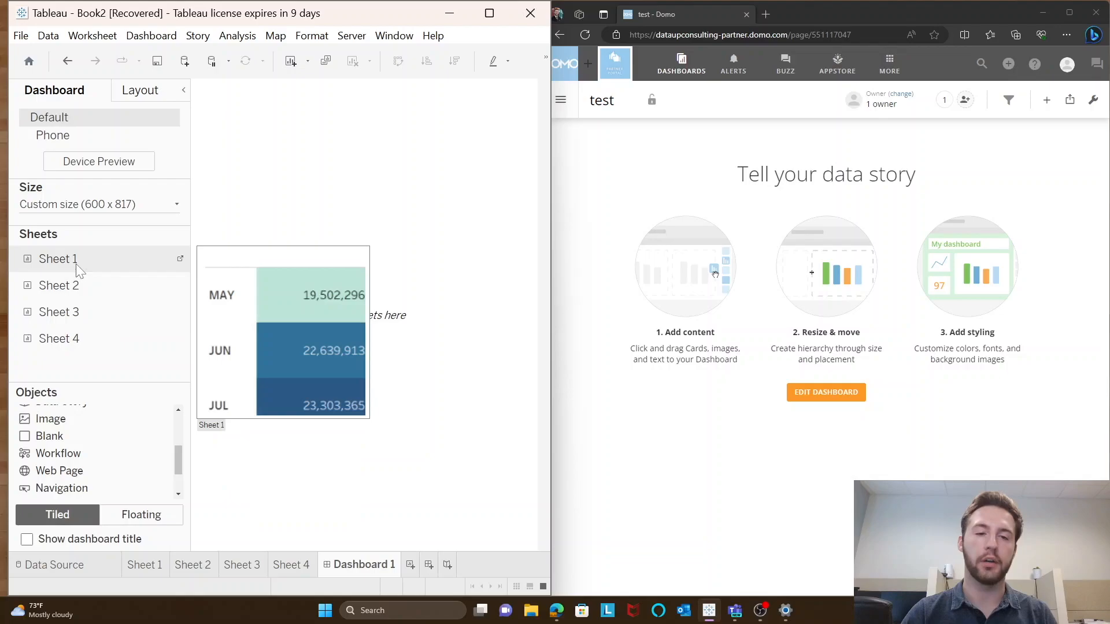
left_click(145, 565)
left_click(342, 565)
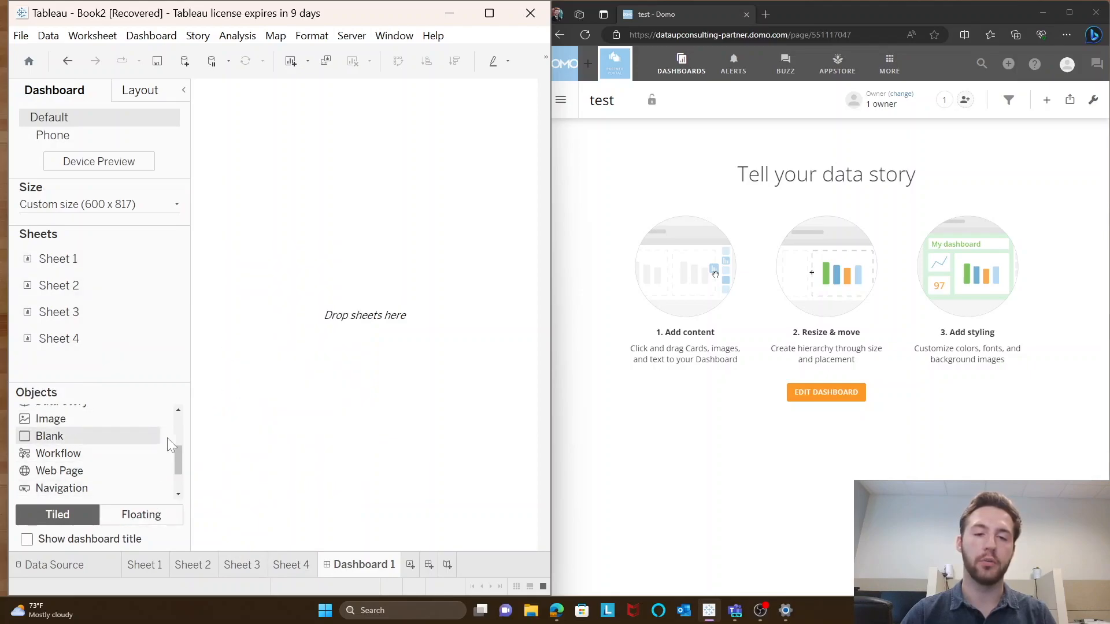
Arrange all four sheets on Dashboard 1, with Sheet 1 above Sheet 2 and Sheet 3 above Sheet 4 beside them.
mouse_move(110, 269)
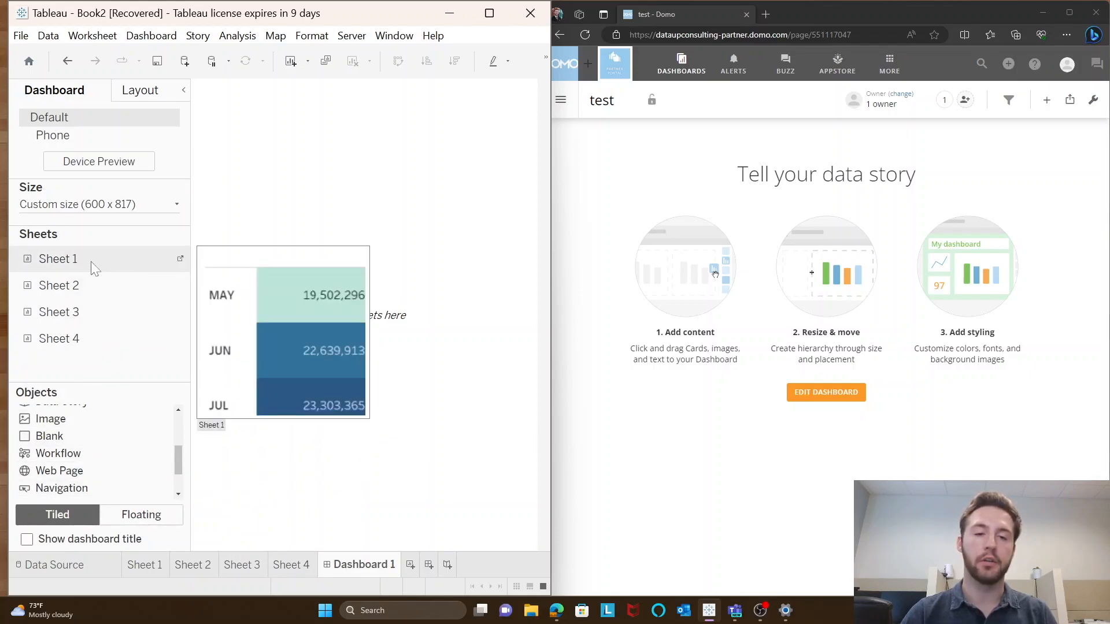
left_click_drag(92, 261, 221, 198)
left_click_drag(74, 282, 303, 354)
left_click_drag(59, 313, 395, 215)
double_click(85, 340)
Set the fit of Sheet 1 and Sheet 3 on the dashboard to Entire View.
left_click(292, 118)
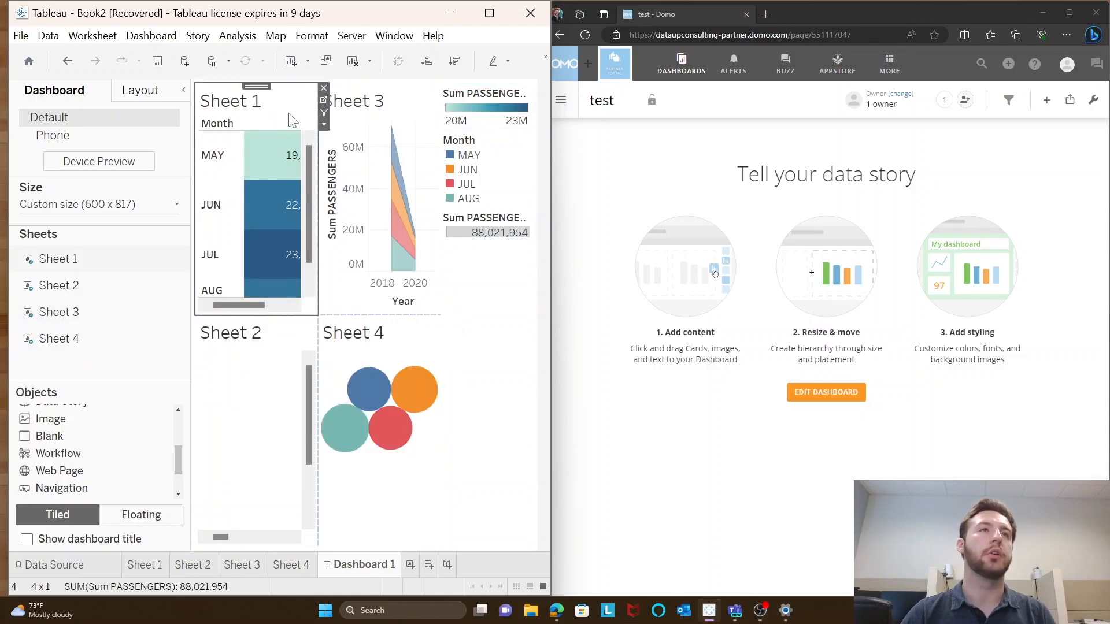
left_click(324, 125)
mouse_move(343, 168)
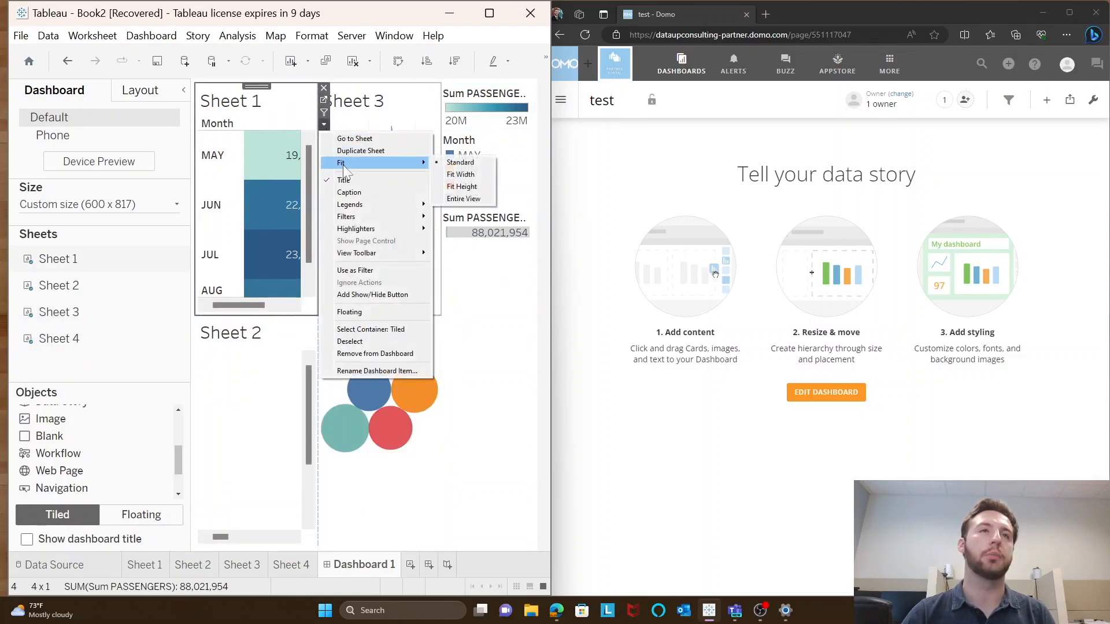
left_click(464, 198)
left_click(432, 127)
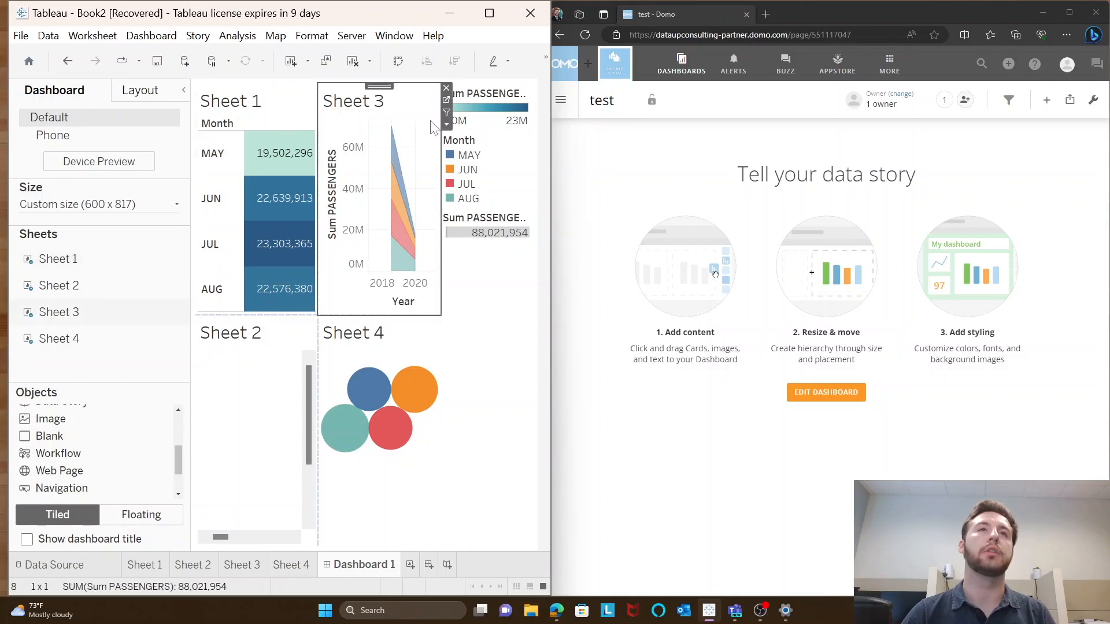
left_click(447, 125)
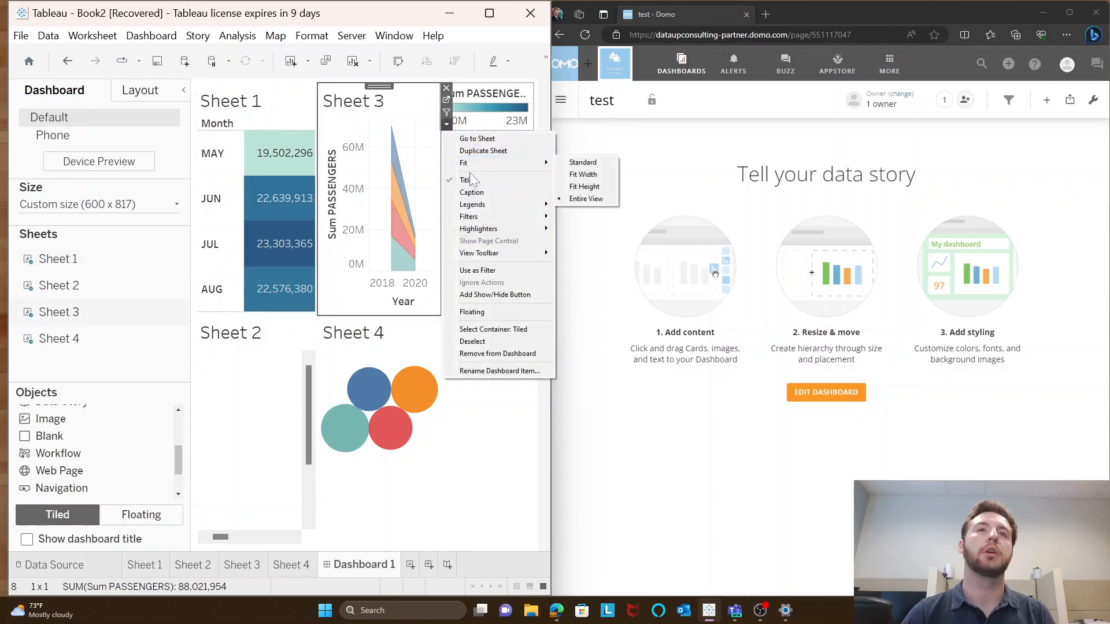
left_click(578, 198)
Set the fit of Sheet 2 and Sheet 4 on the dashboard to Entire View.
left_click(280, 346)
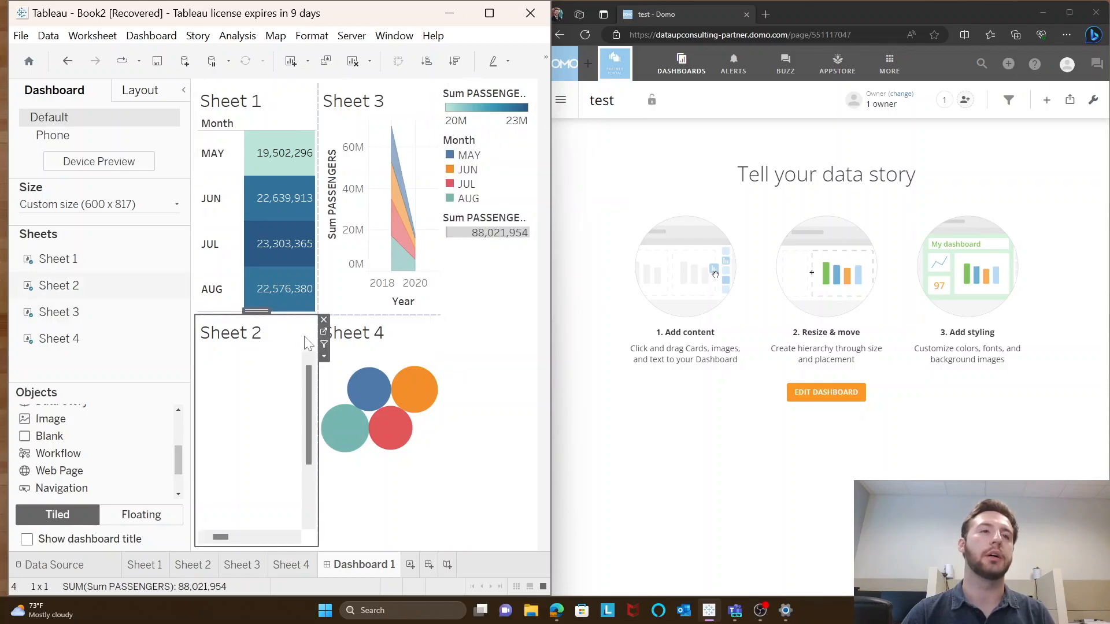
left_click(324, 357)
left_click(441, 327)
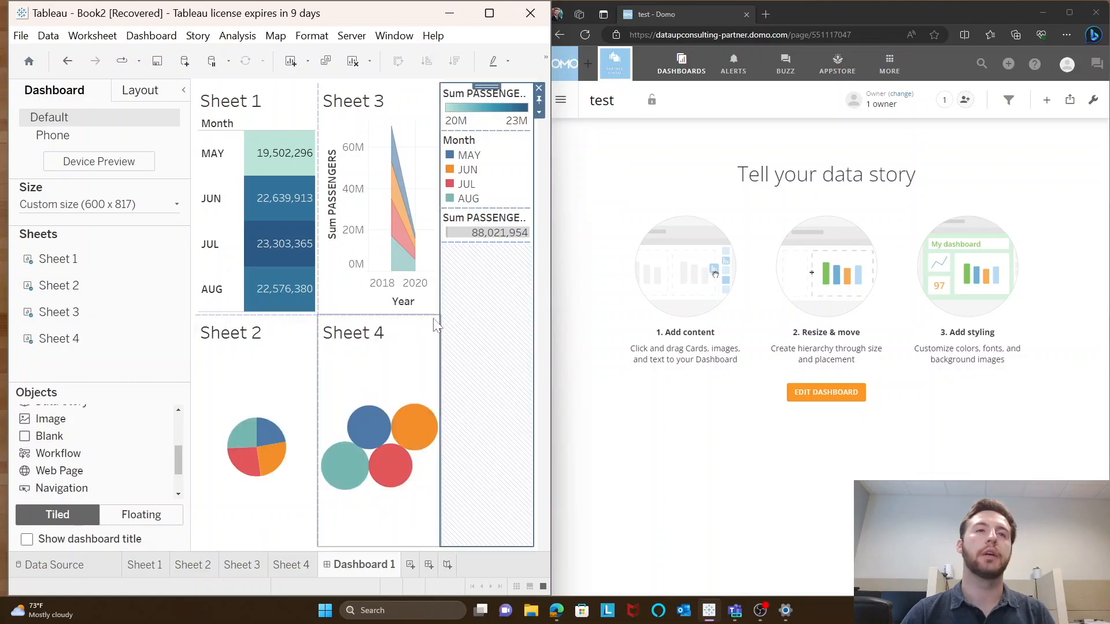
left_click(237, 141)
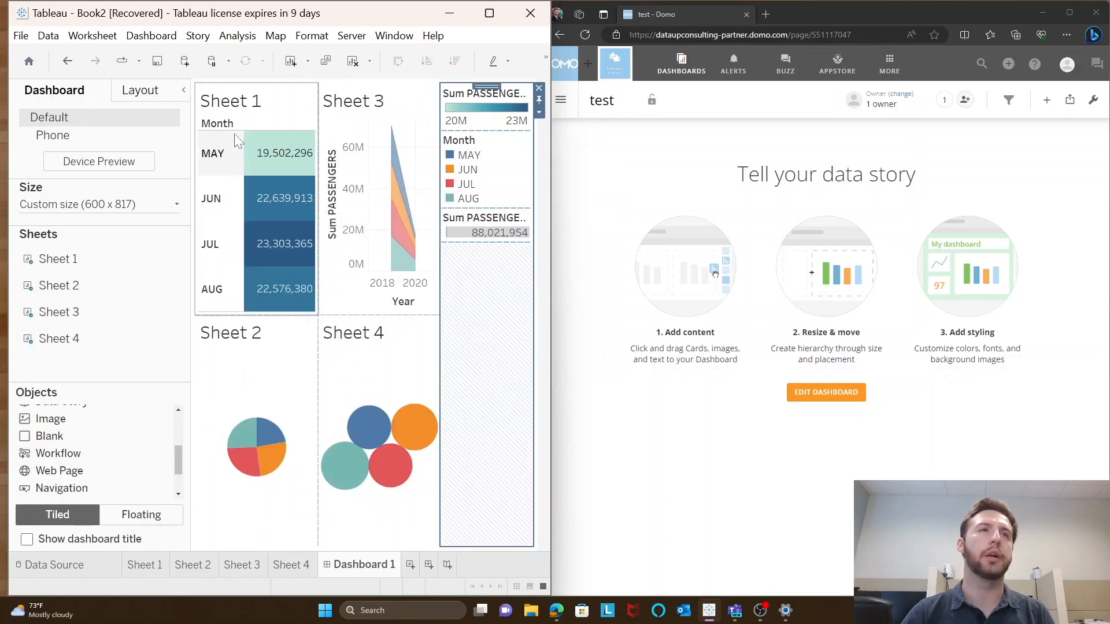
mouse_move(340, 430)
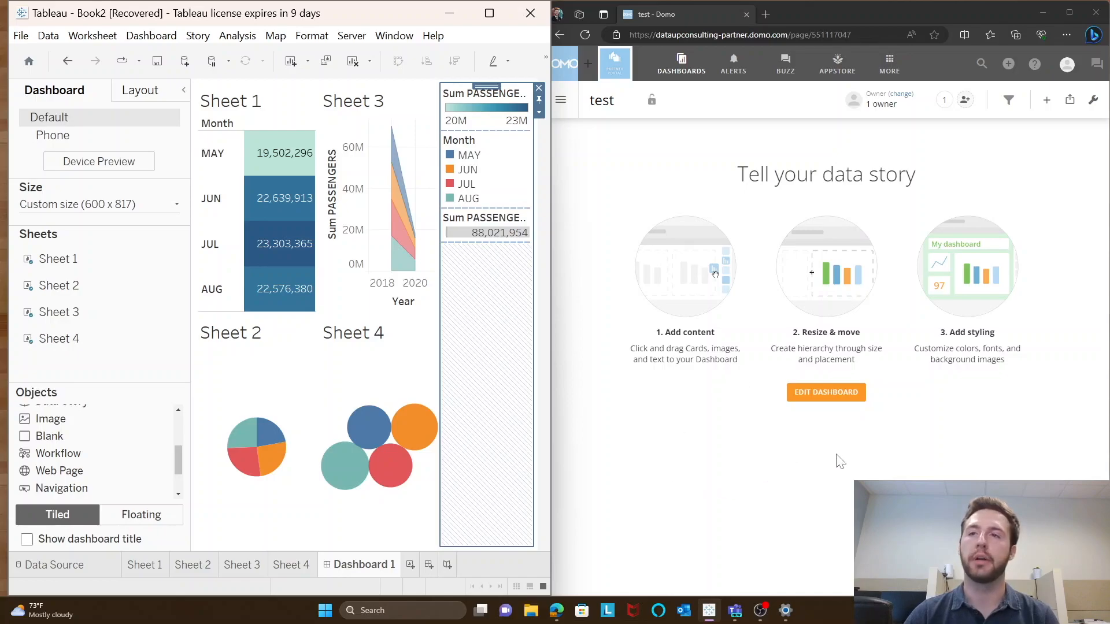
Switch to Domo, edit the test dashboard with the banner layout of one large and two stacked tiles, and make the banner row taller.
left_click(840, 399)
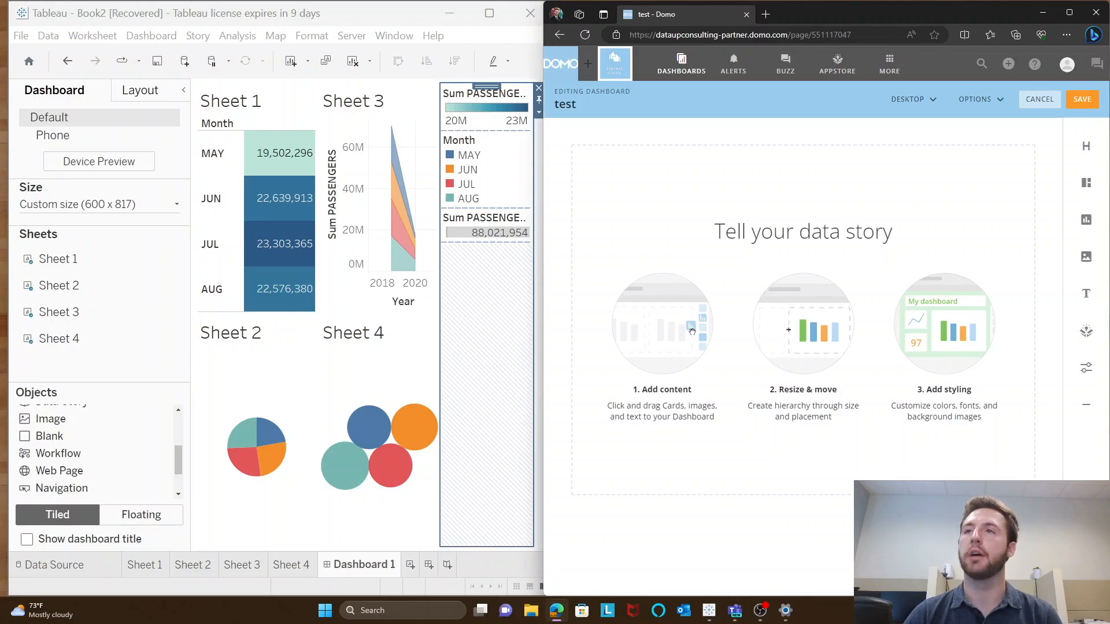
left_click_drag(1086, 182, 806, 251)
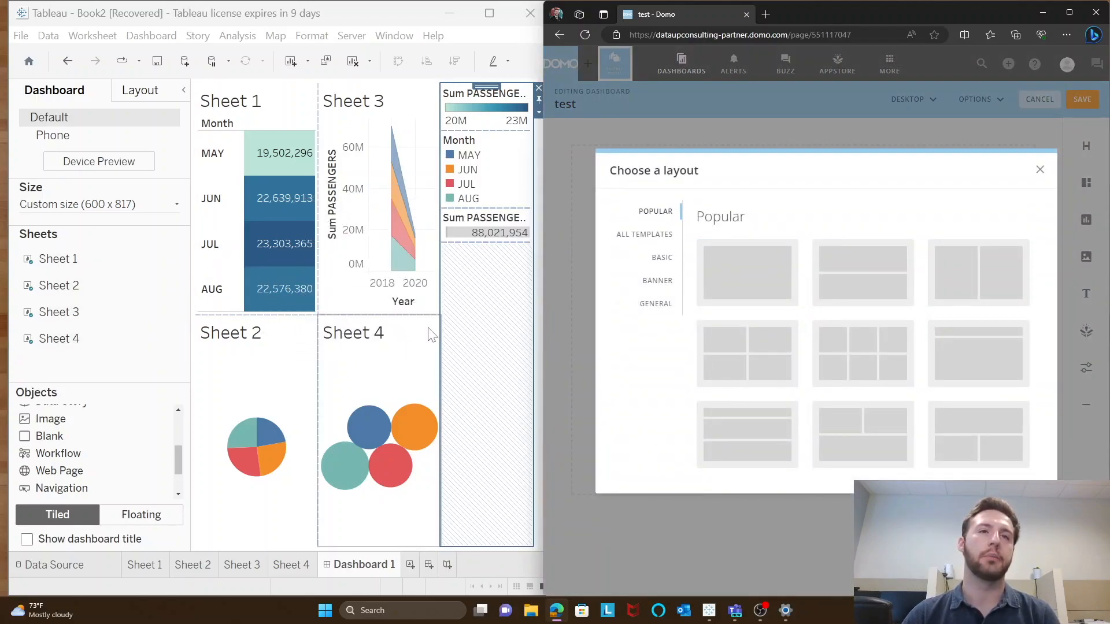
mouse_move(786, 344)
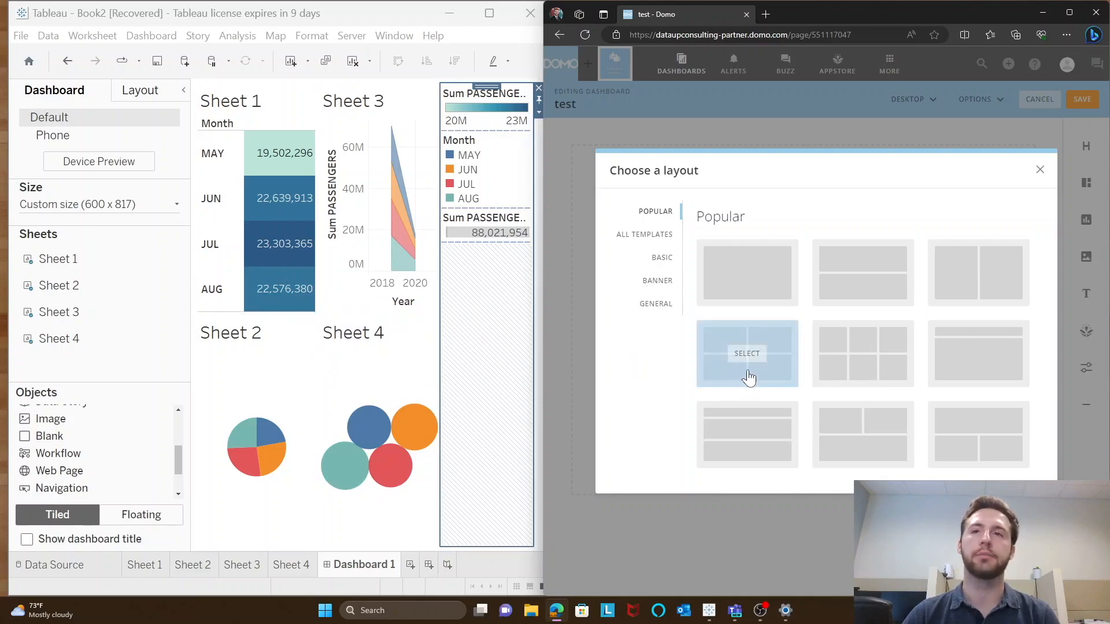
left_click(653, 280)
left_click(738, 368)
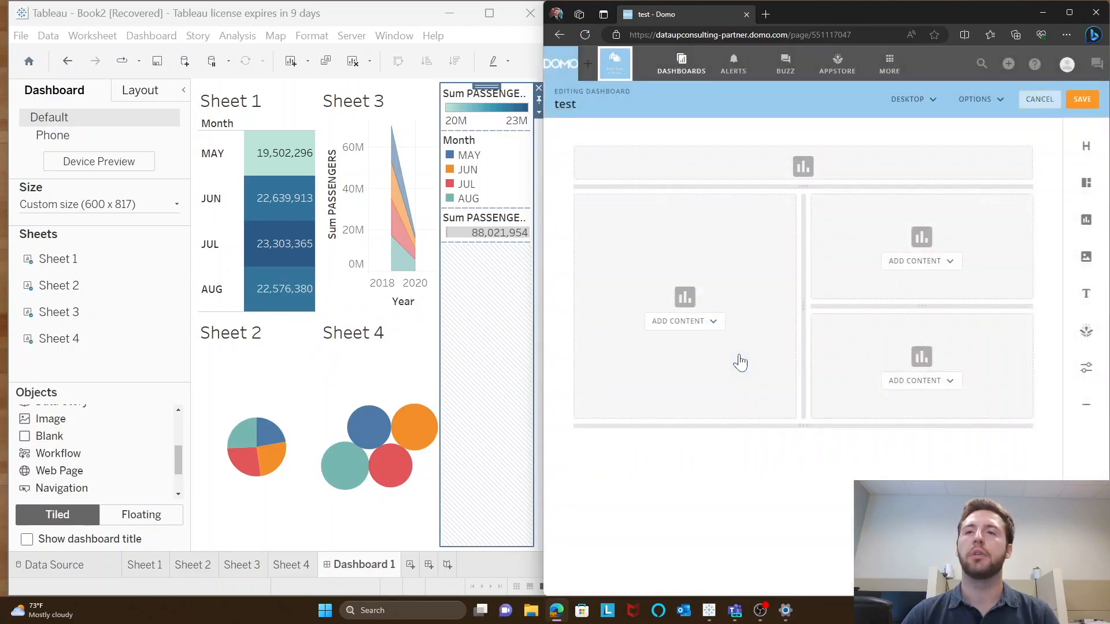
left_click_drag(802, 206, 802, 227)
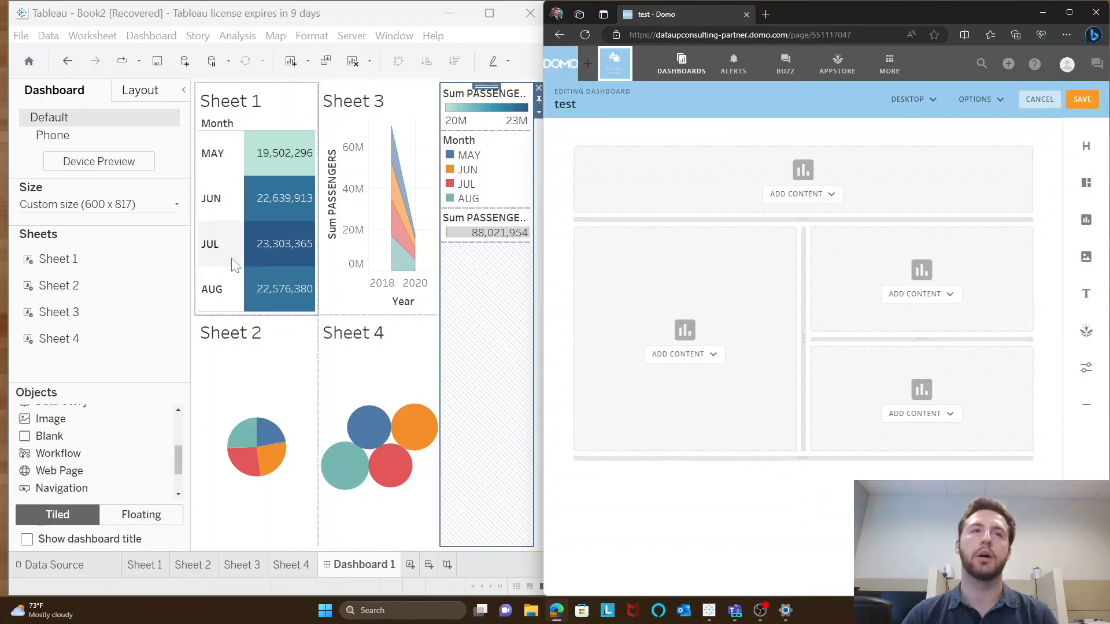
Open the content choices for the large Domo tile, and review Sheets 1 to 4 and Dashboard 1 in Tableau.
left_click(696, 358)
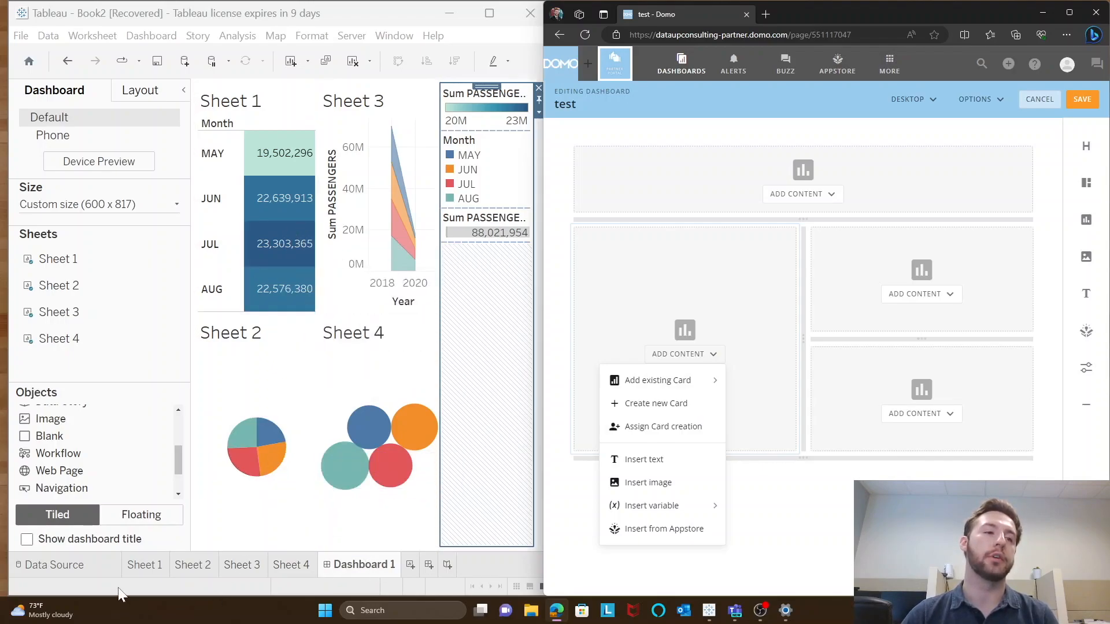
left_click(141, 566)
left_click(192, 565)
left_click(242, 565)
left_click(282, 568)
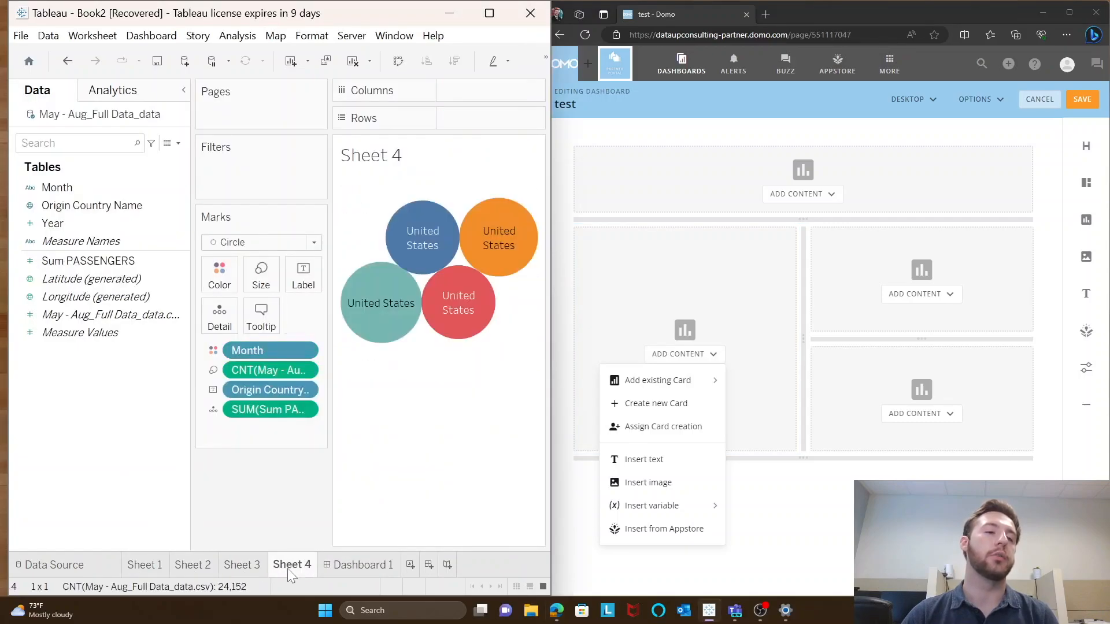
left_click(340, 567)
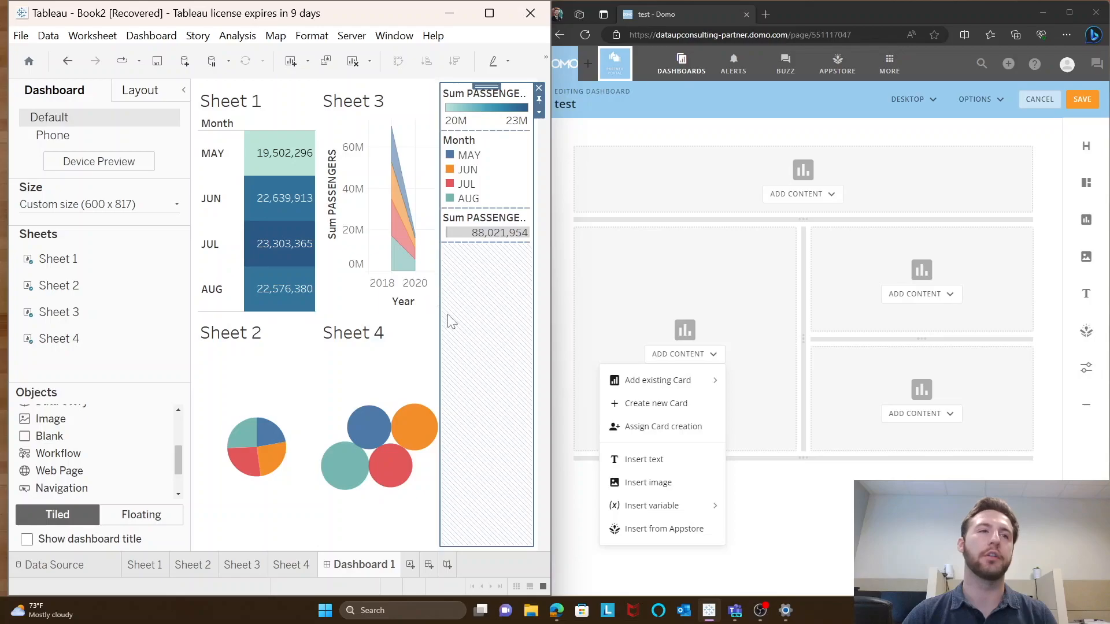
In Domo, fill the large tile with the existing card PWW Profit for 2020 and the stacked tiles with Visitors and Netsuite/Salesforce.
left_click(657, 381)
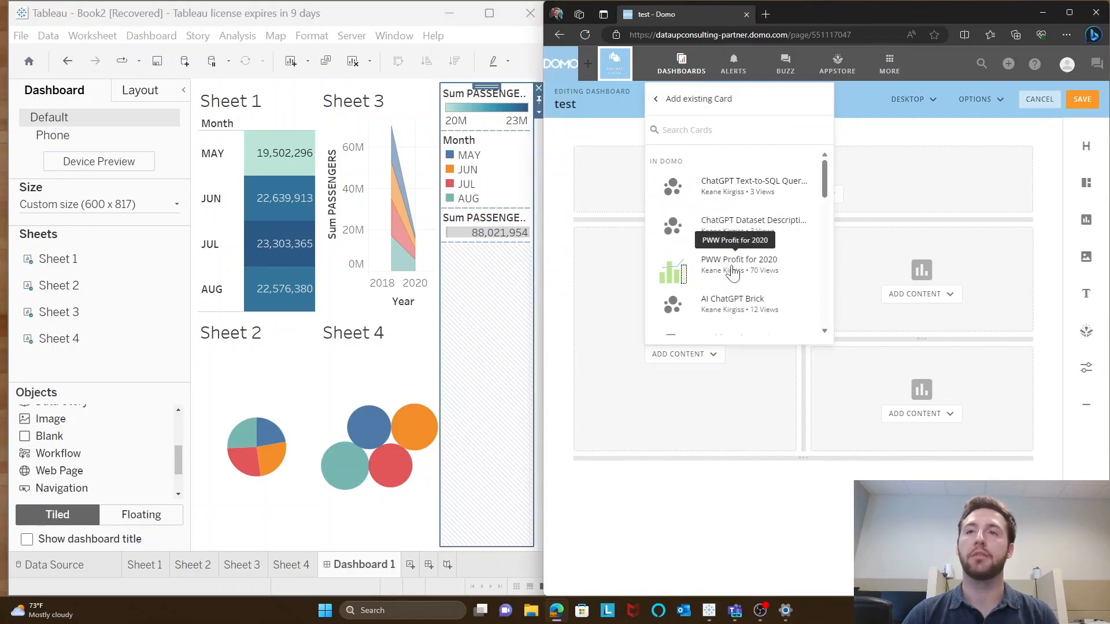
left_click(733, 272)
left_click(909, 294)
left_click(908, 322)
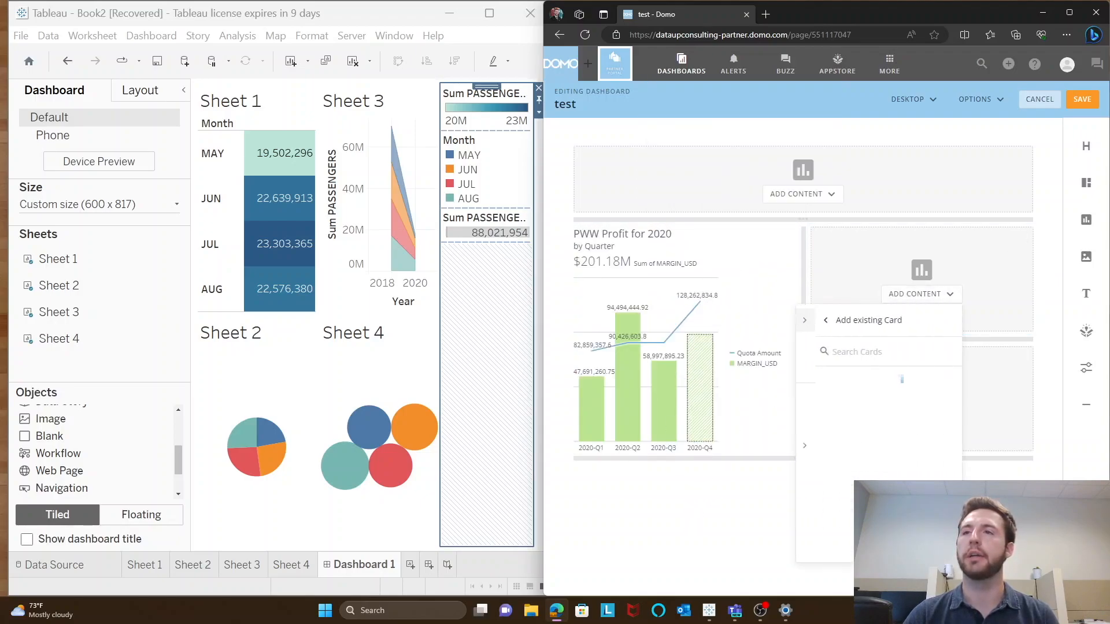
scroll(844, 433, "down", 5)
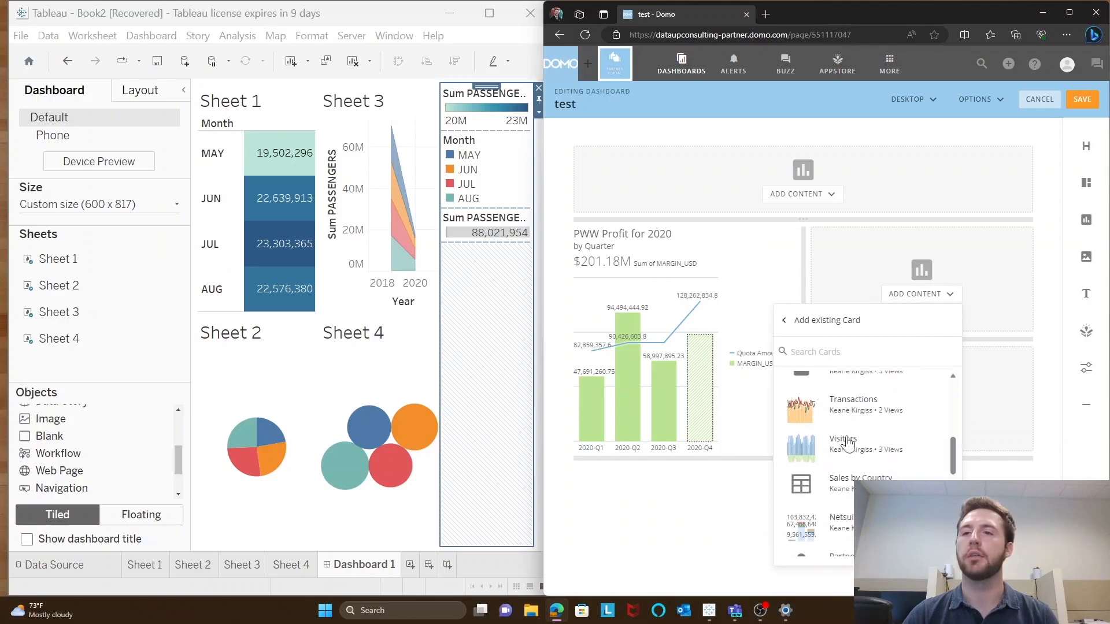
left_click(844, 442)
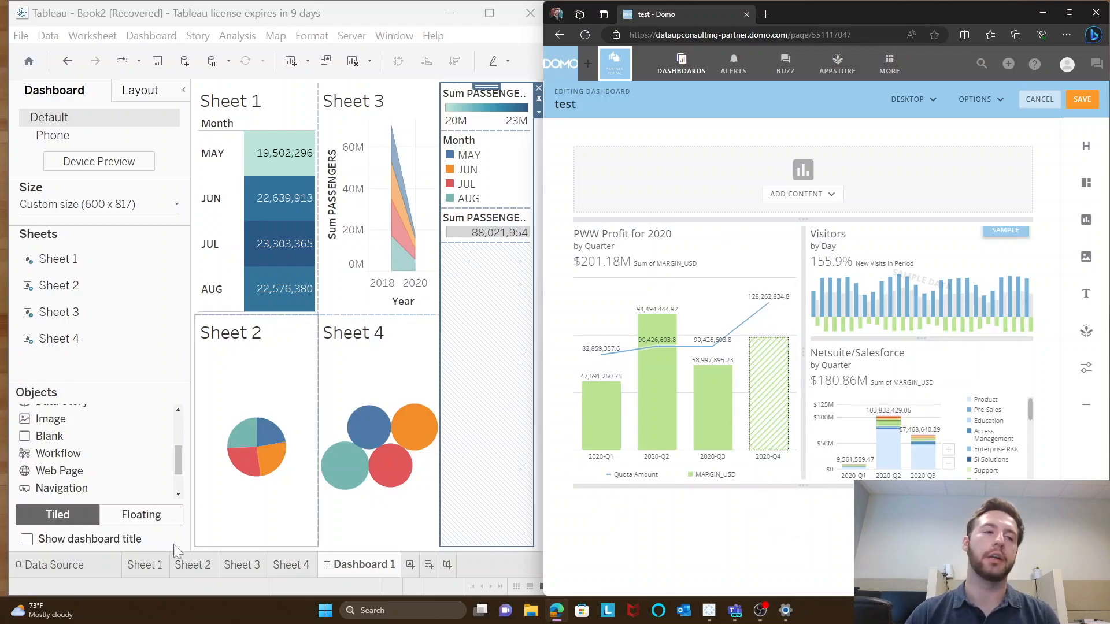
Review the Sheet 1 passenger table in Tableau and return to Dashboard 1.
left_click(147, 570)
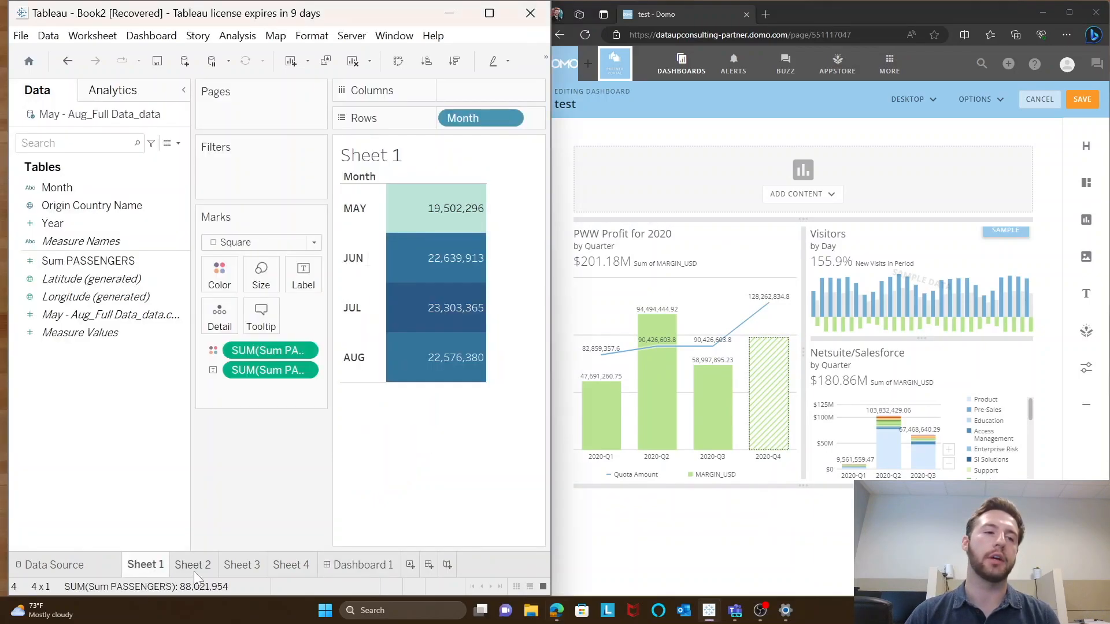
mouse_move(195, 576)
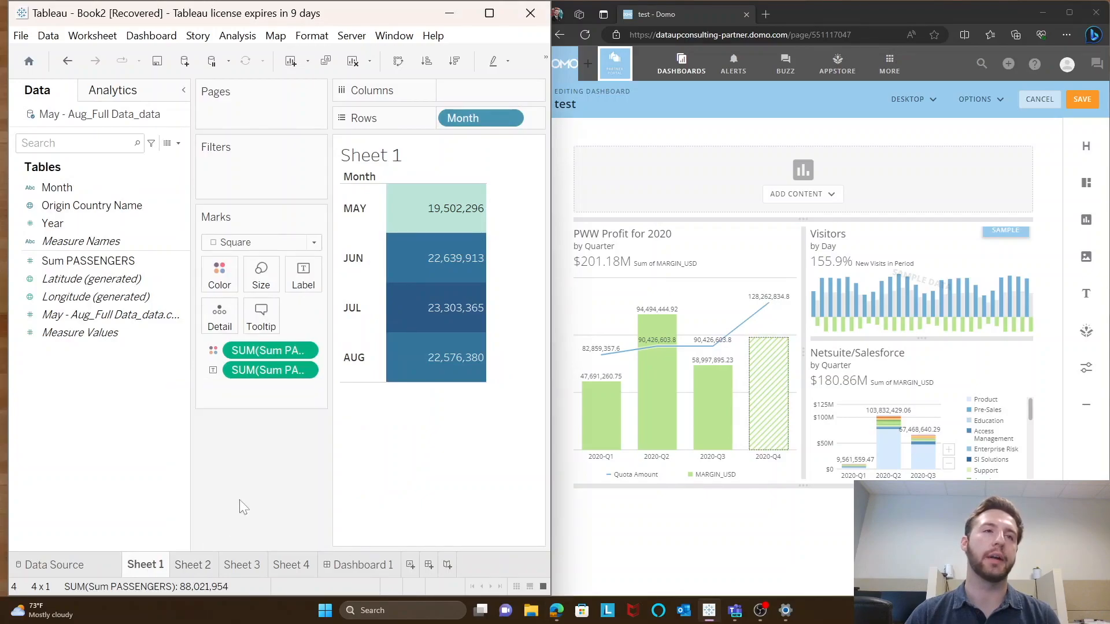
mouse_move(435, 328)
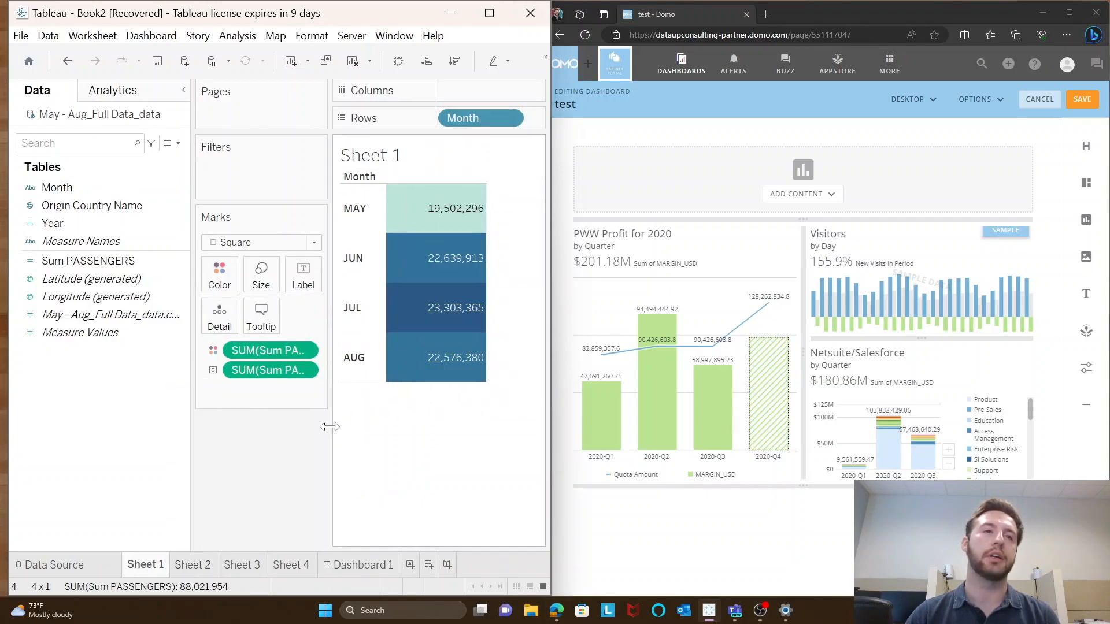
left_click(338, 566)
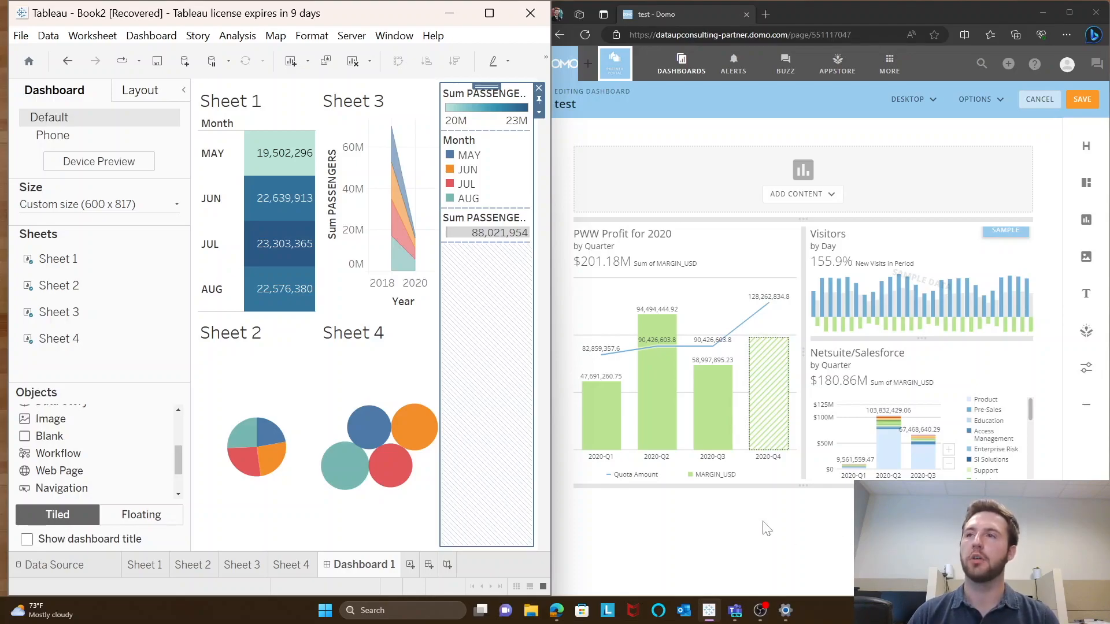
In Domo, add a centred heading reading "Nike Revenue" above the cards and shrink its row to fit the text.
left_click_drag(1087, 294, 848, 184)
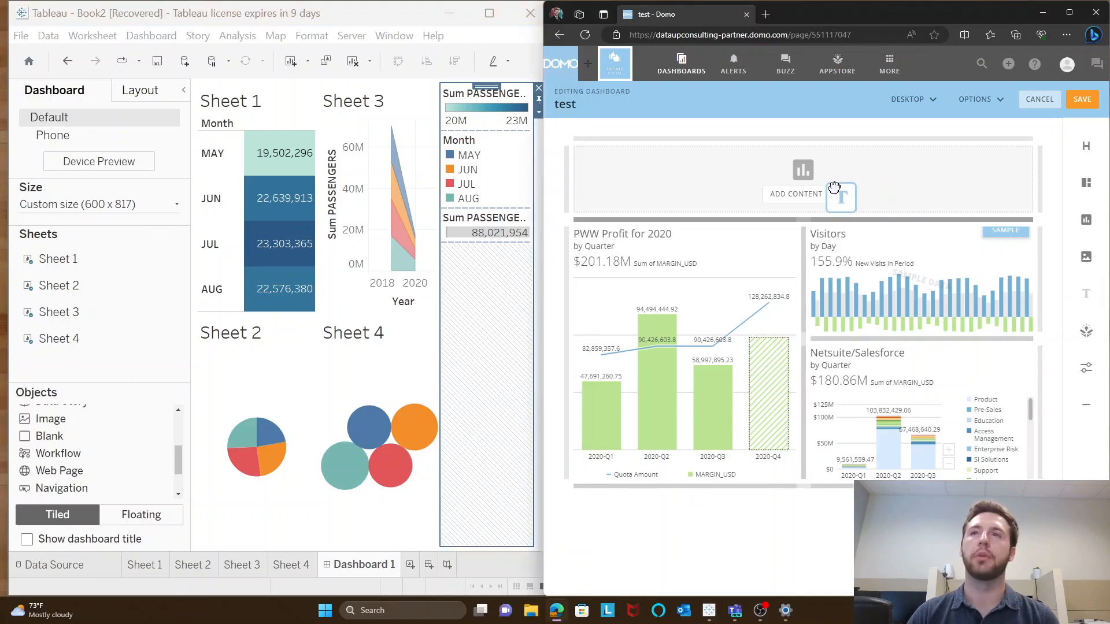
type("Nike Revenue")
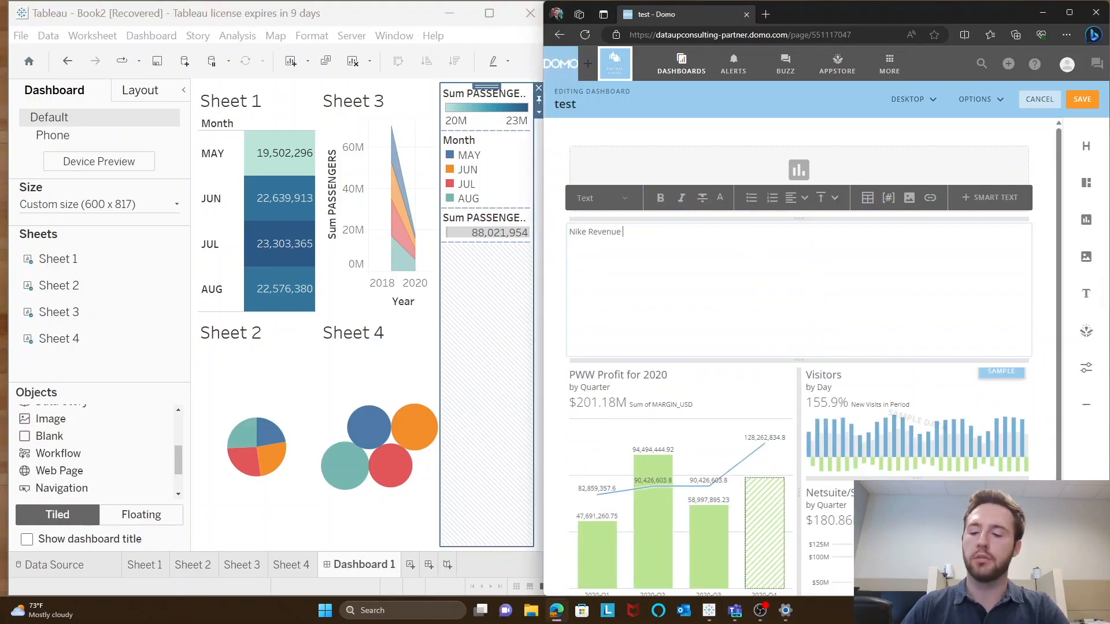
left_click(578, 224)
left_click(590, 238)
left_click(789, 197)
left_click(798, 227)
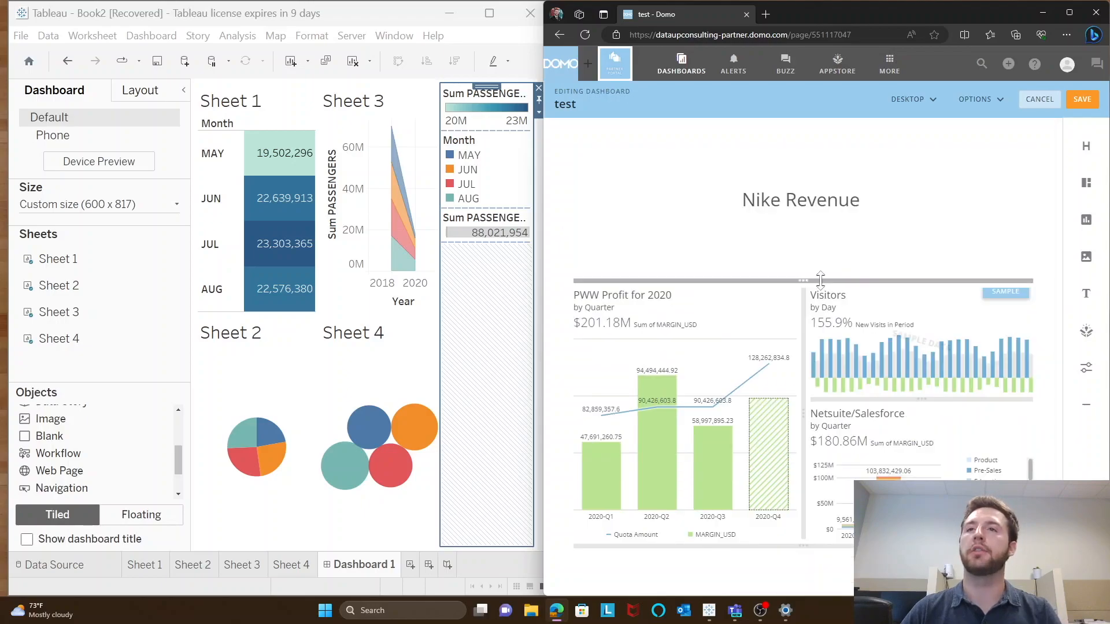
left_click_drag(821, 279, 804, 201)
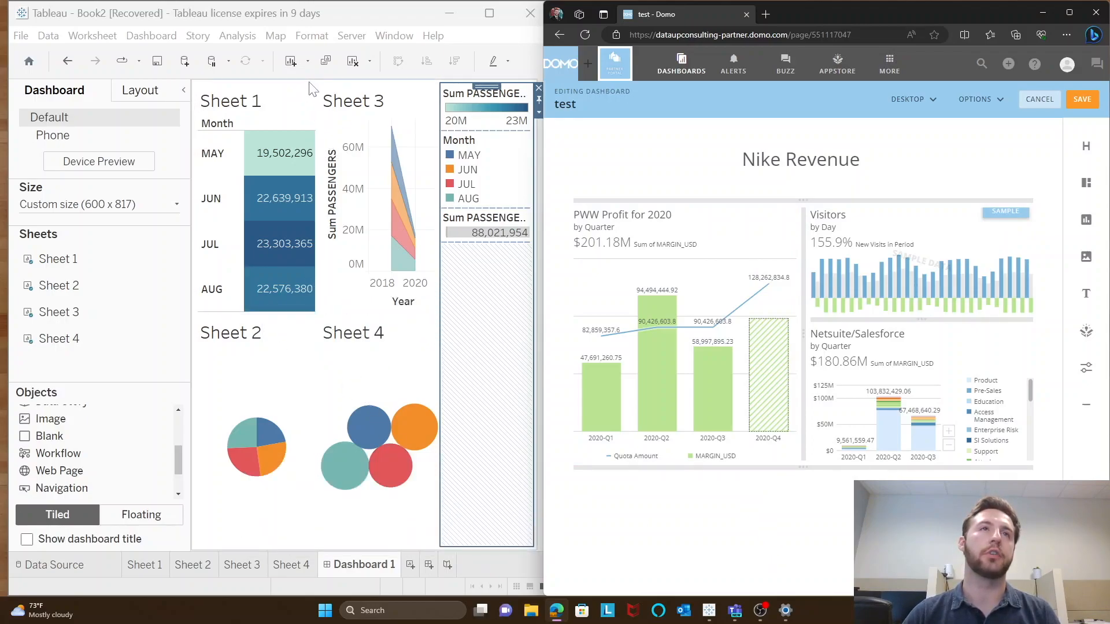
On the Tableau dashboard, make Sheet 3 and Sheet 1 slightly taller by lowering their boundaries with Sheet 4 and Sheet 2.
left_click(327, 251)
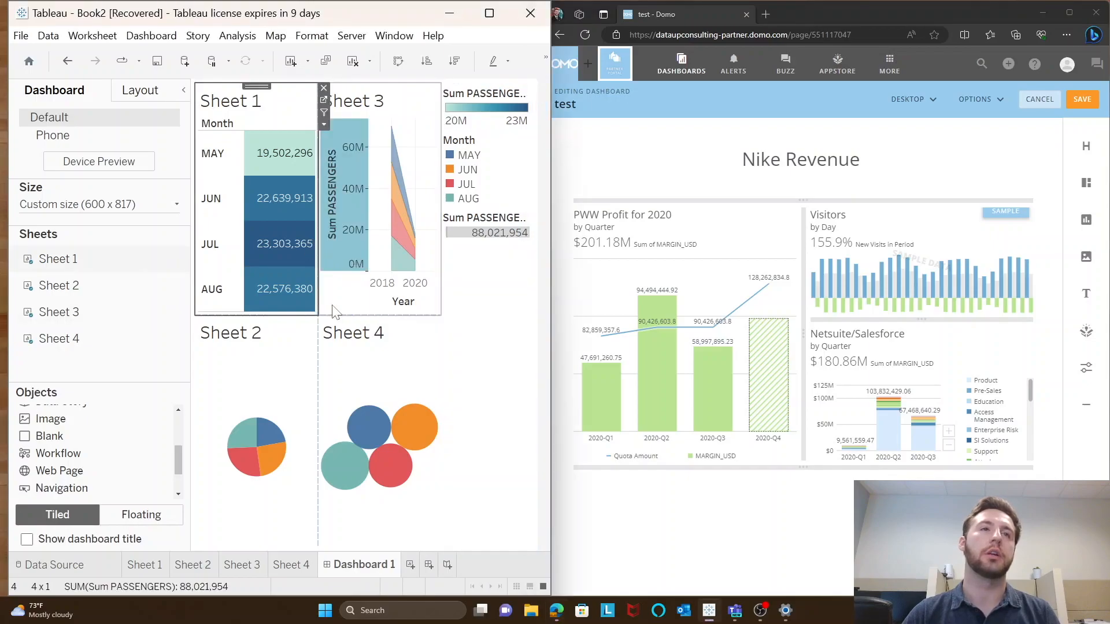
left_click_drag(341, 315, 345, 337)
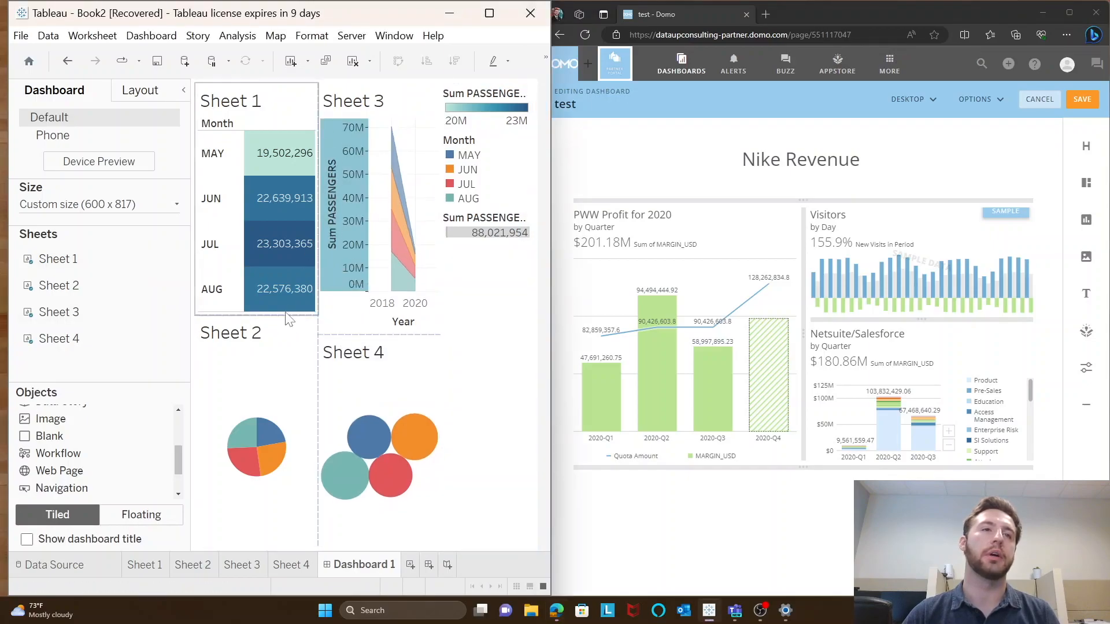
left_click_drag(286, 314, 287, 333)
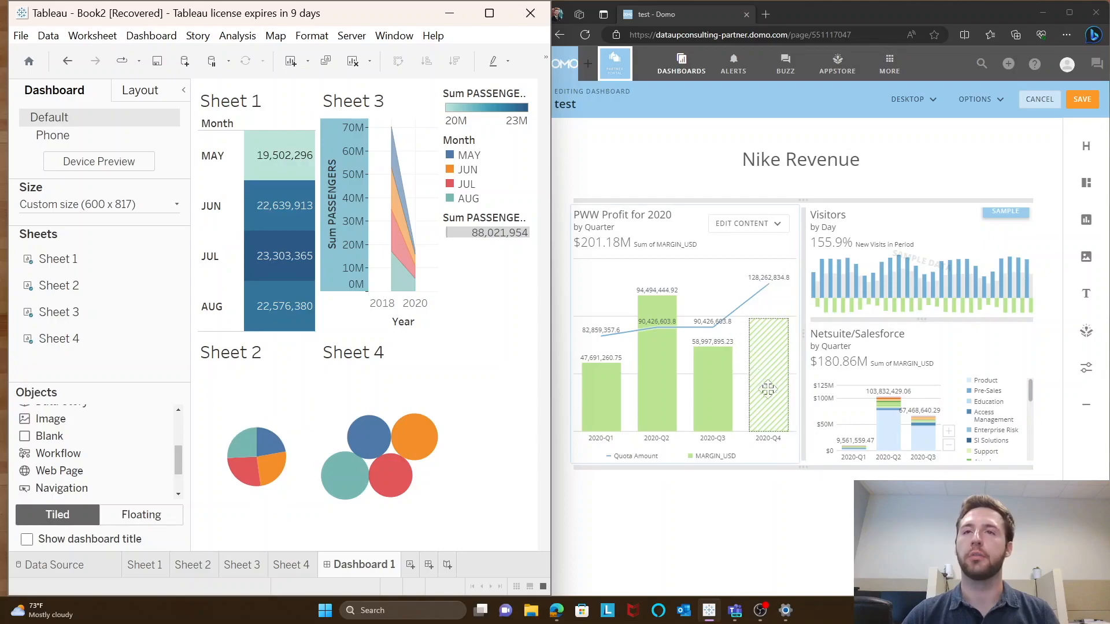